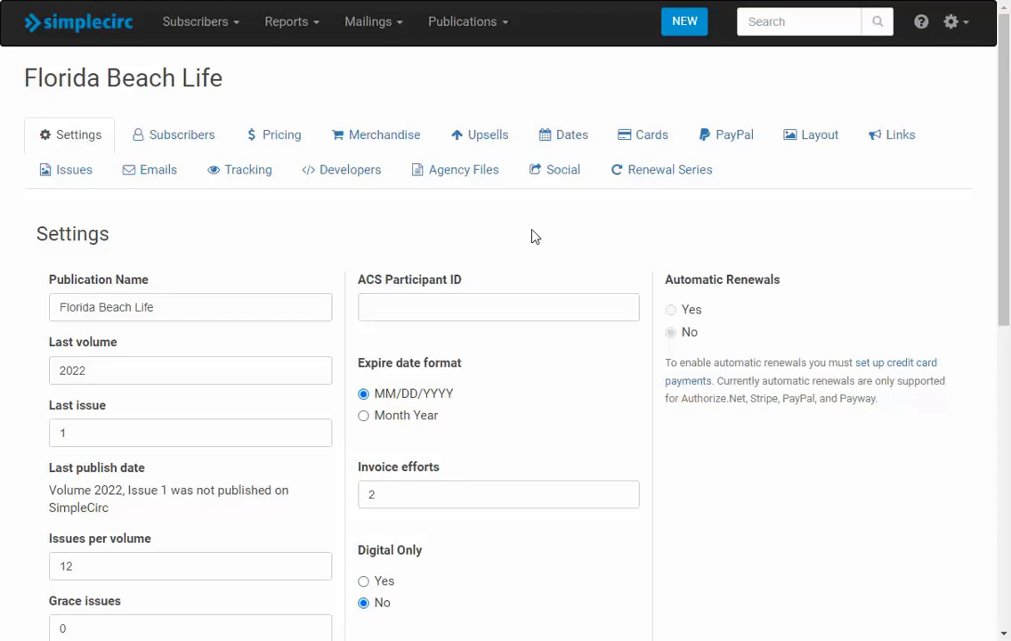
Enable multiple (snowbird) addresses for Florida Beach Life subscribers and save the settings
scroll(534, 236, down, 7)
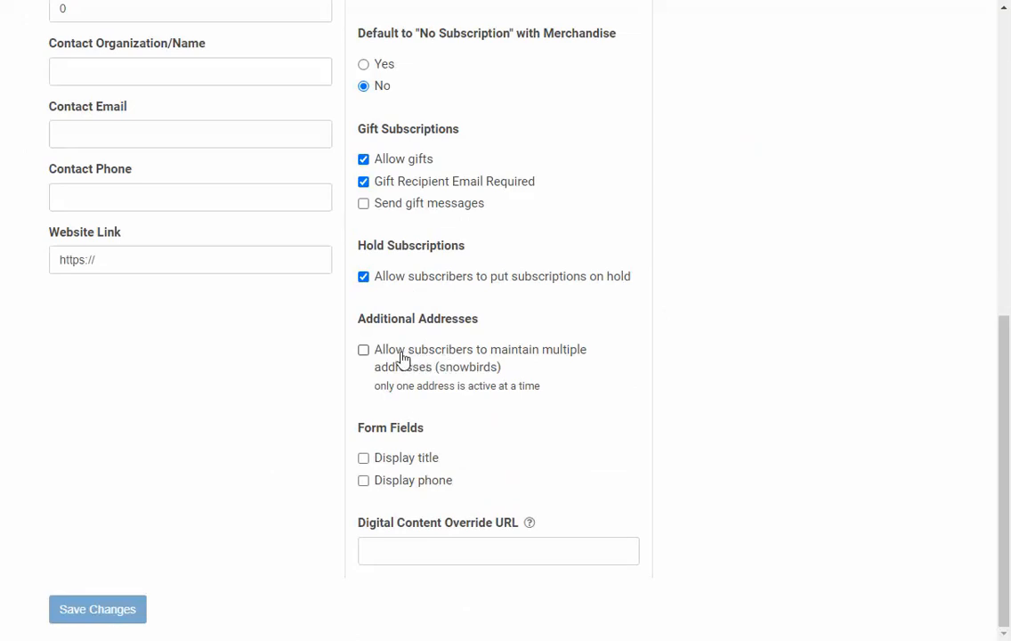
click(364, 352)
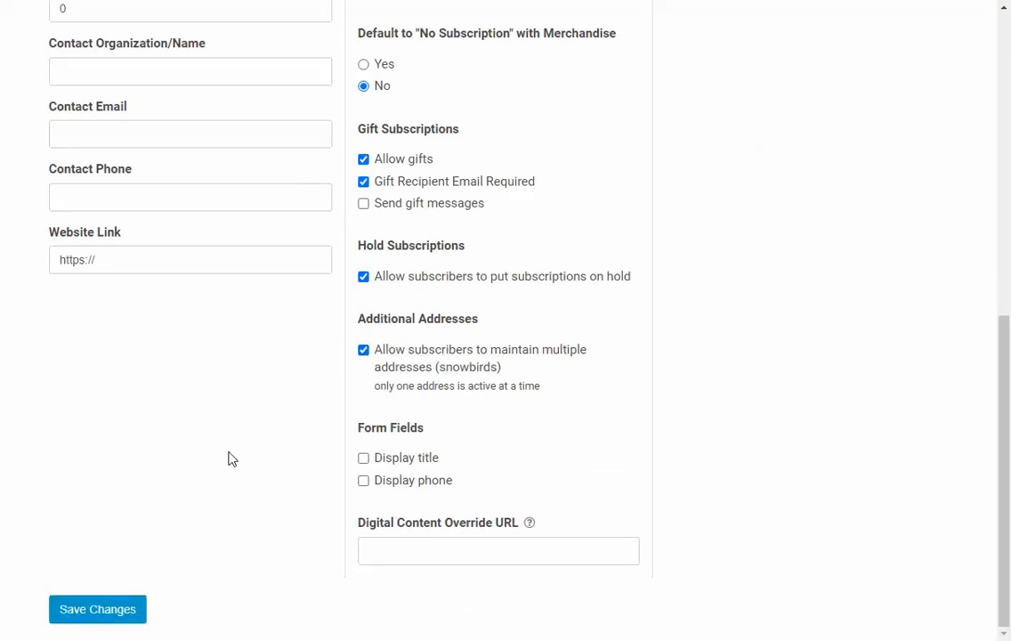
click(114, 611)
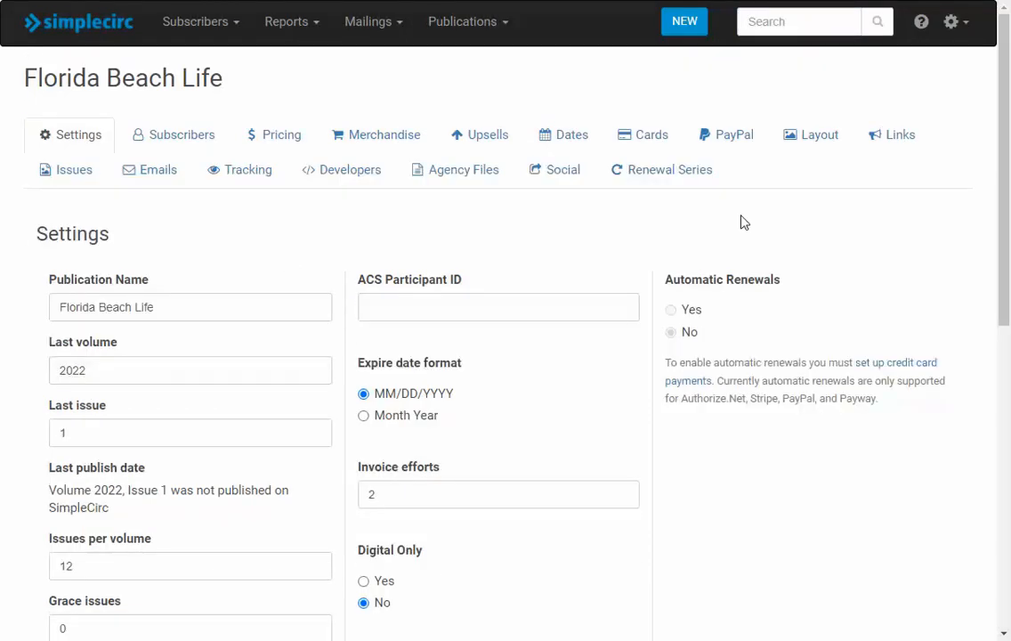
Search for the first subscriber by his first name
click(780, 20)
text(jerry)
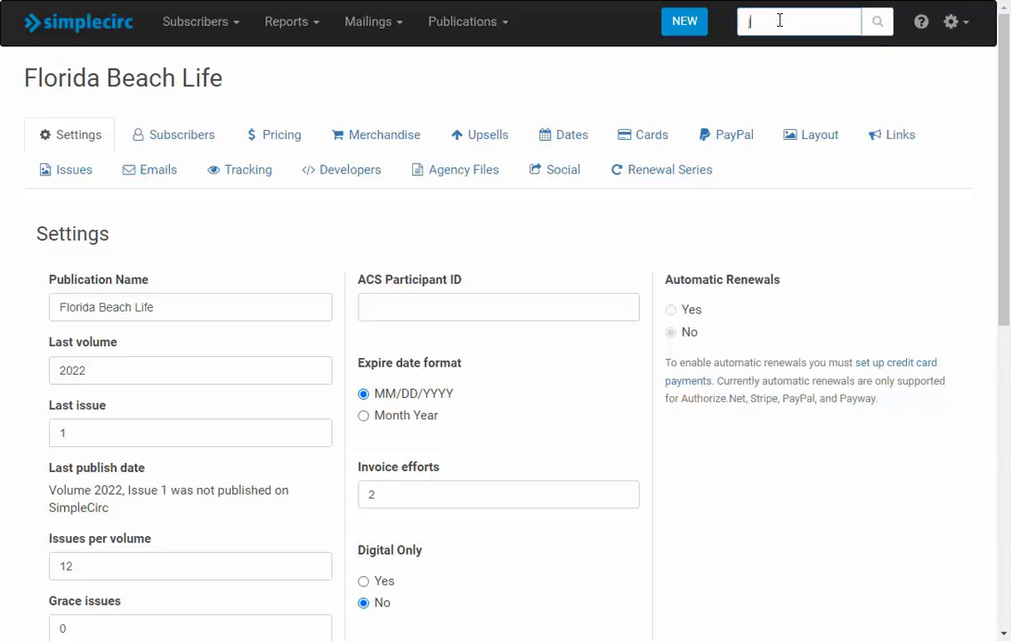
key(Return)
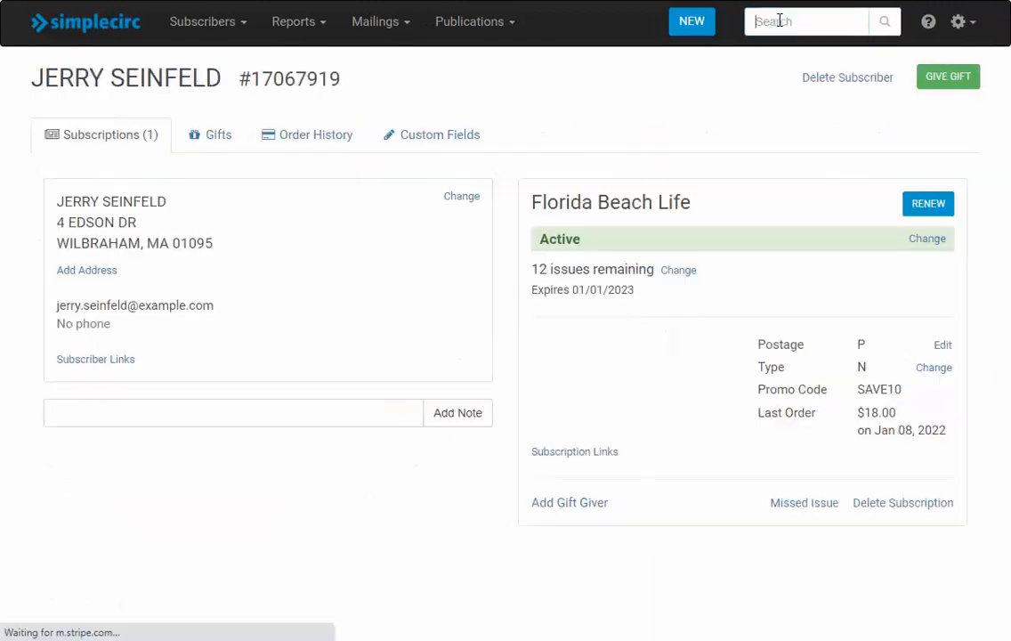
Add a secondary street address in Miami Beach, FLORIDA 33140, activating 02/01/2022, and save it
click(89, 271)
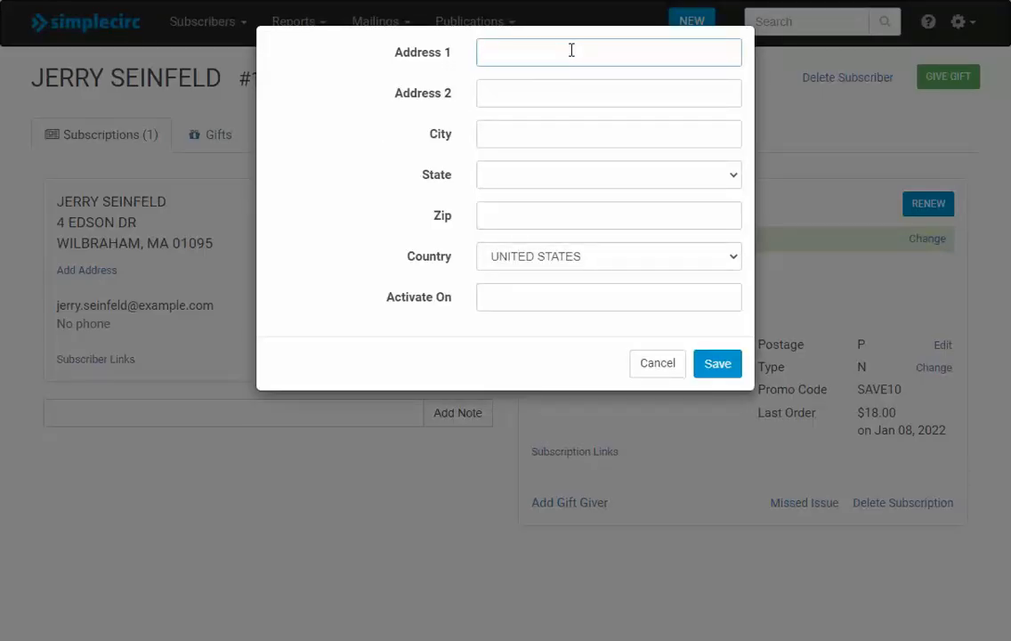
text(590 lakeview dr)
key(Tab)
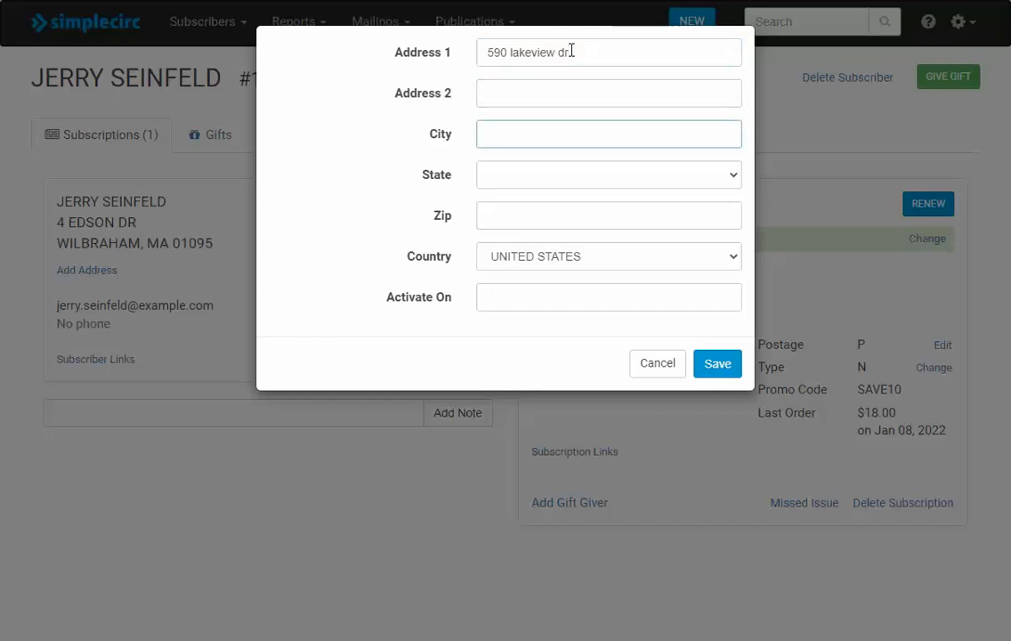
text(miami beach)
key(Tab)
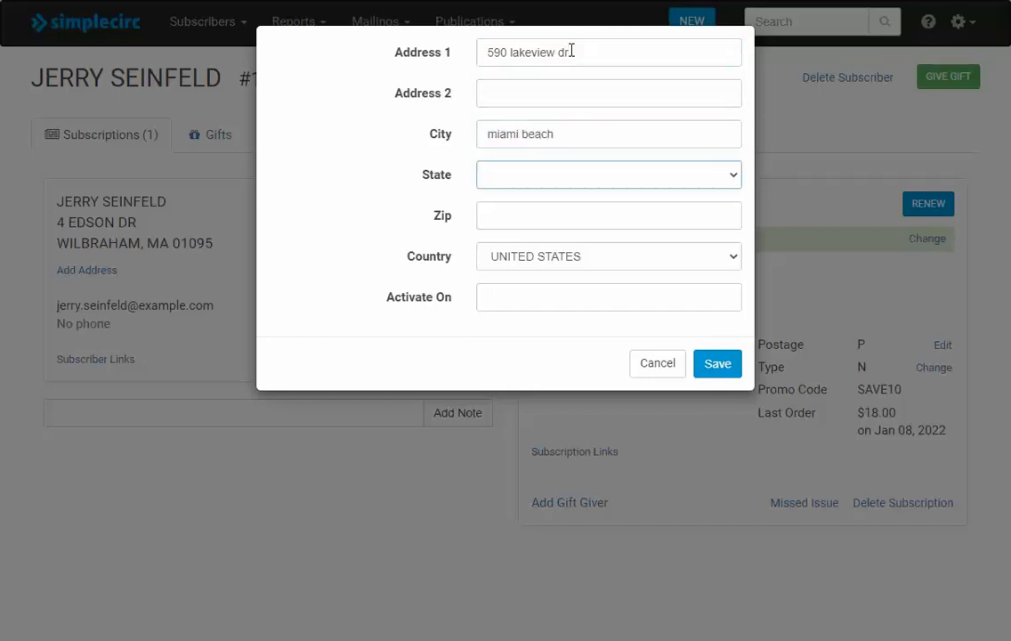
key(f)
key(Tab)
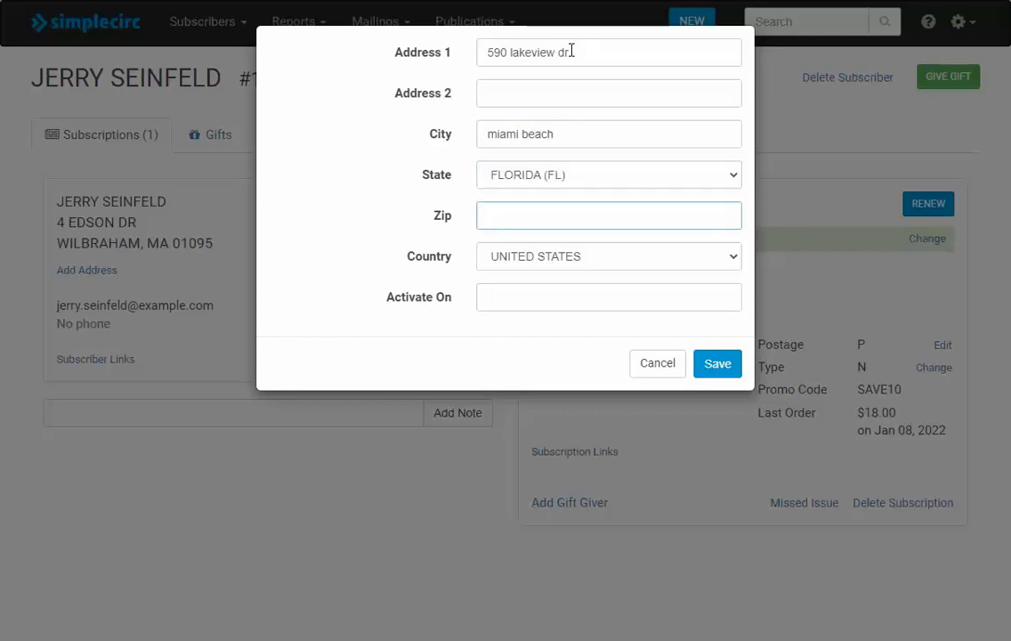
text(33140)
click(532, 296)
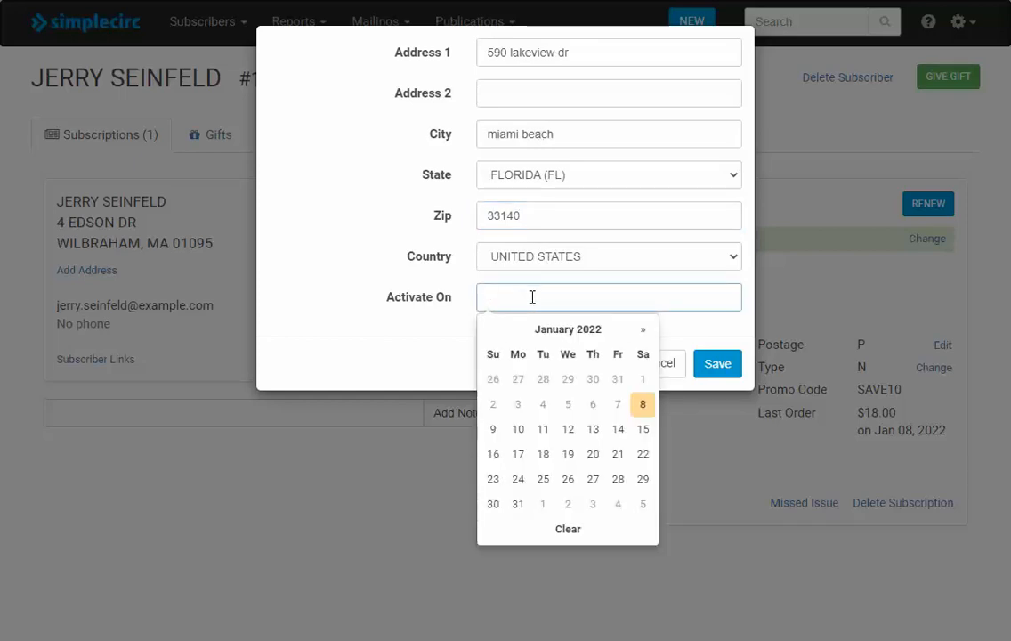
click(540, 505)
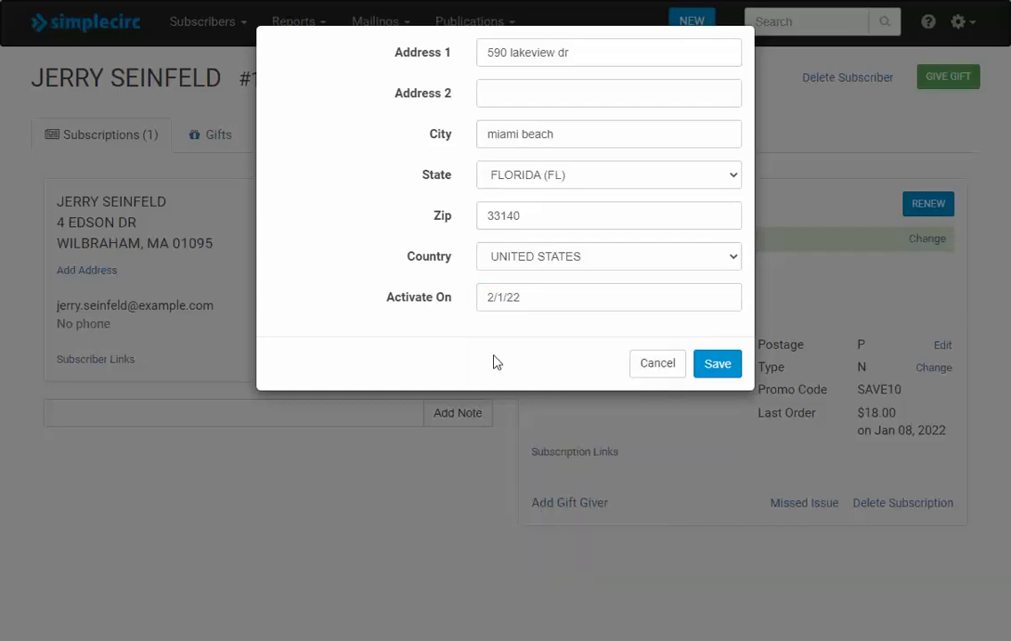
click(716, 365)
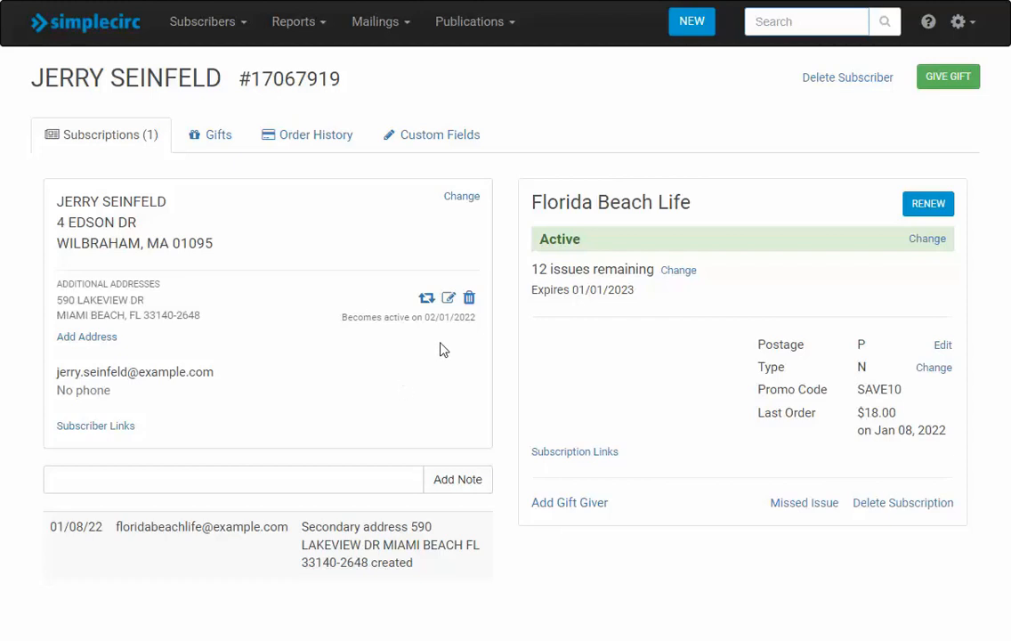
Set the subscriber's primary address Reactivate On date to 03/31/2022 and save it
click(589, 137)
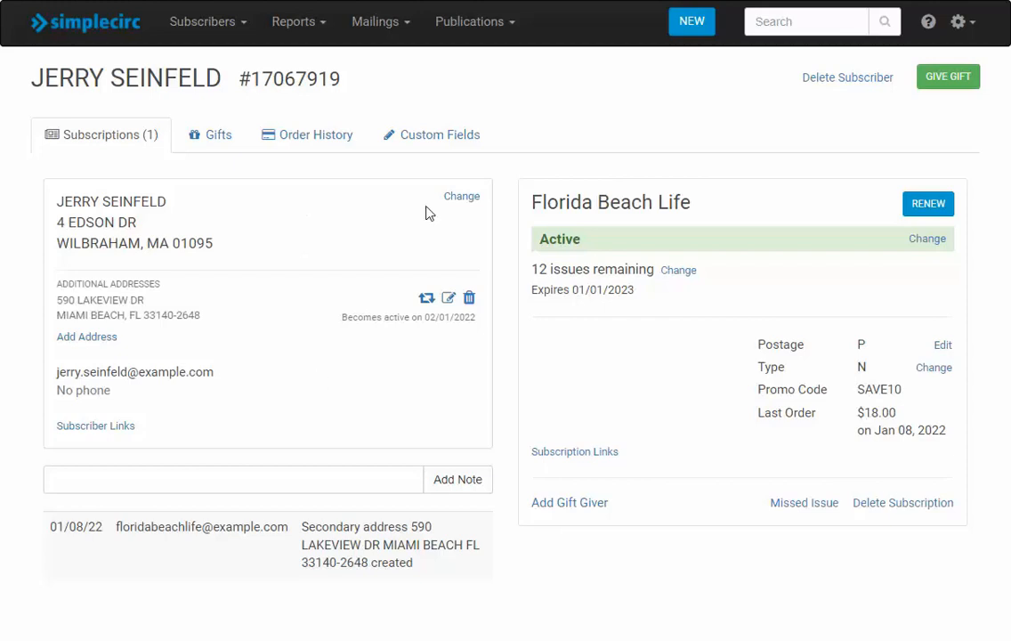
click(459, 197)
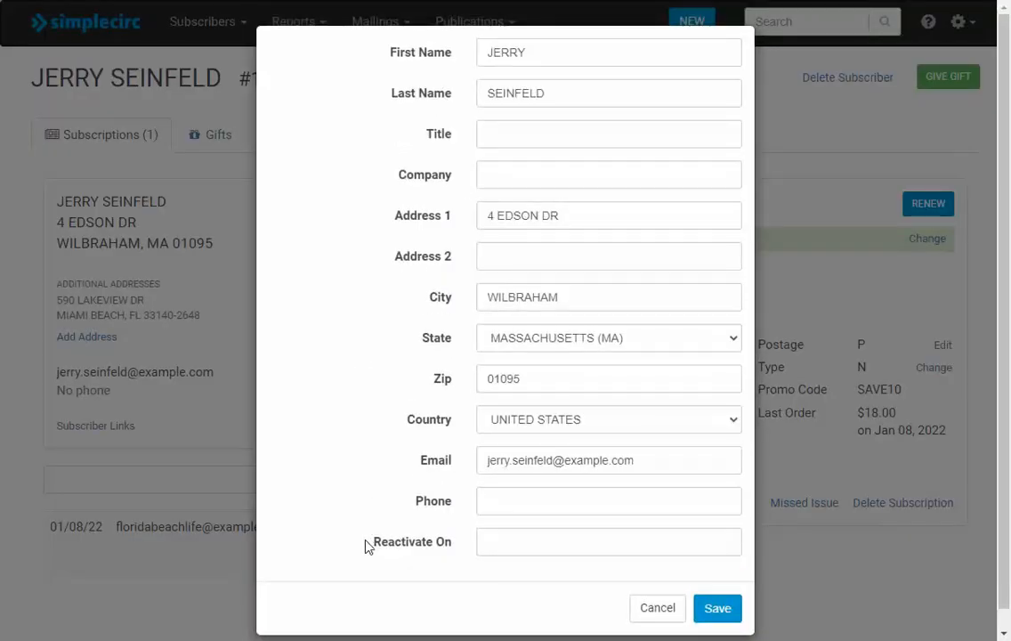
click(502, 543)
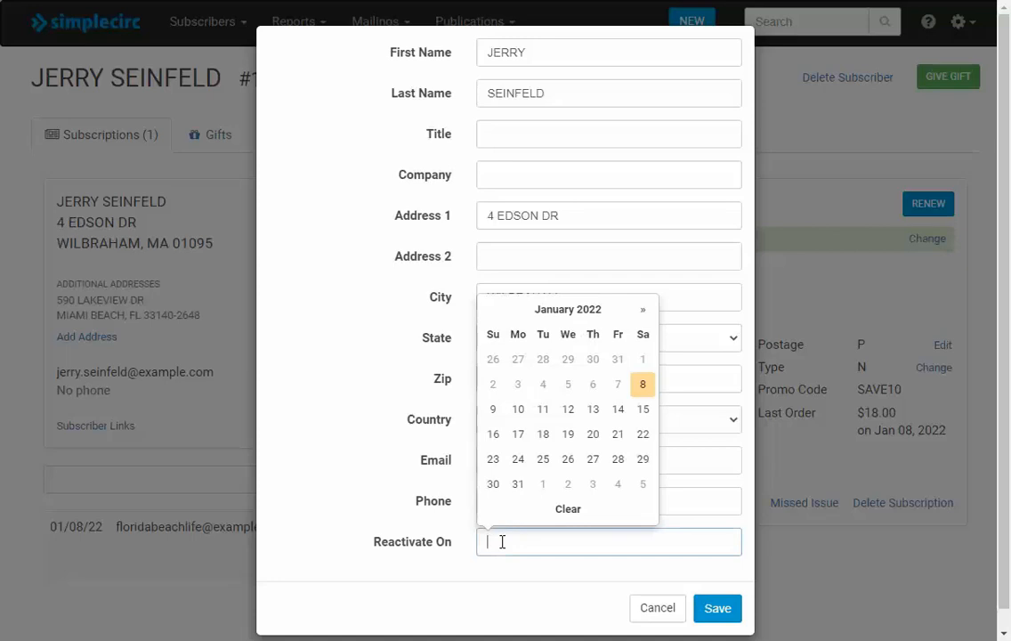
click(642, 311)
click(643, 311)
click(643, 311)
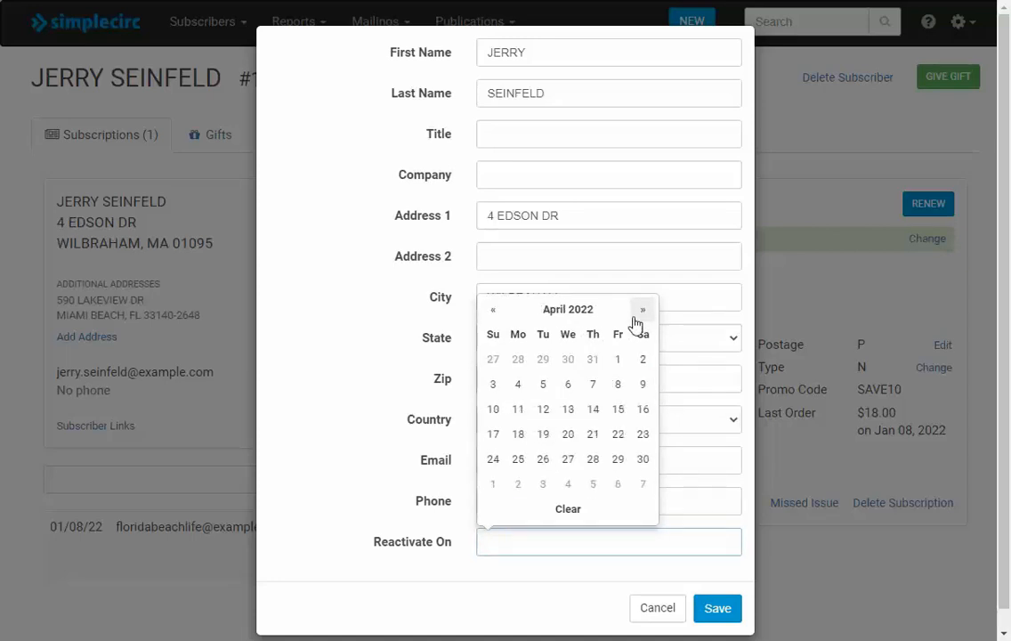
click(593, 361)
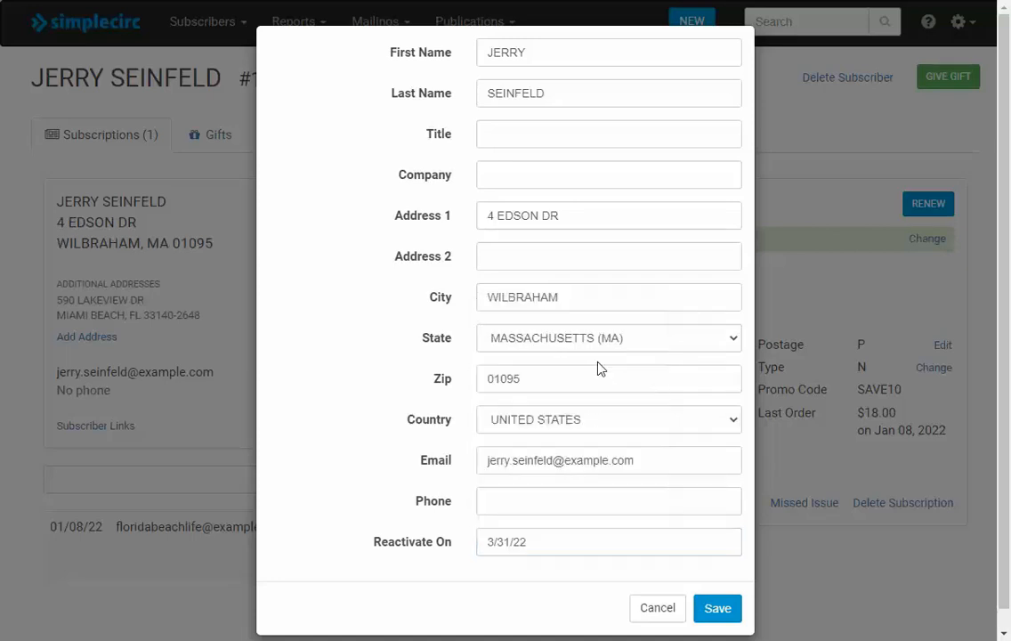
click(713, 613)
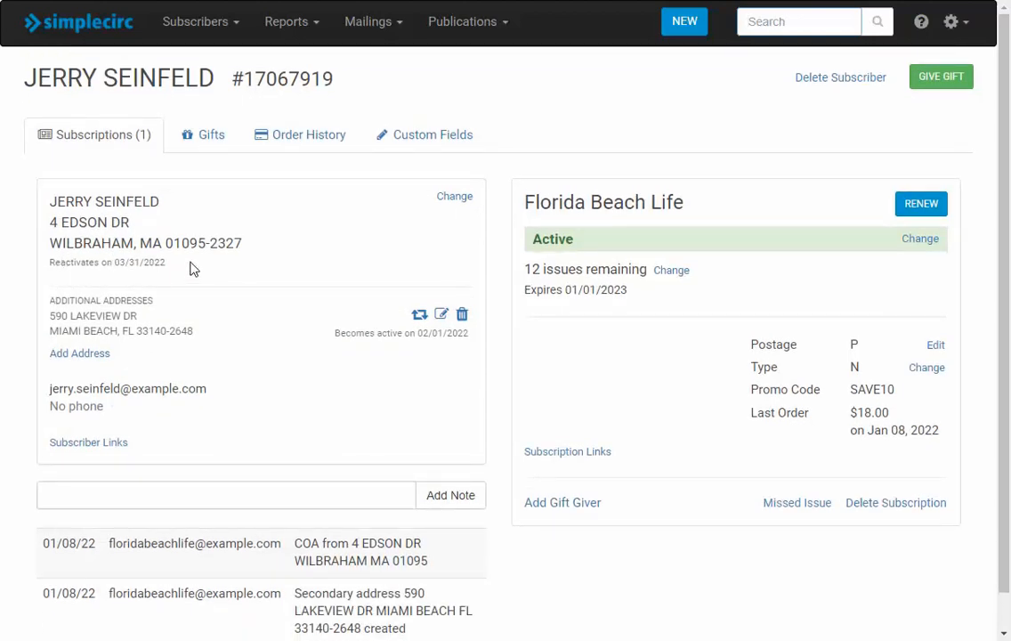
Find the second subscriber and swap her Florida address to primary, moving New York to additional
click(296, 274)
click(792, 18)
text(elaine)
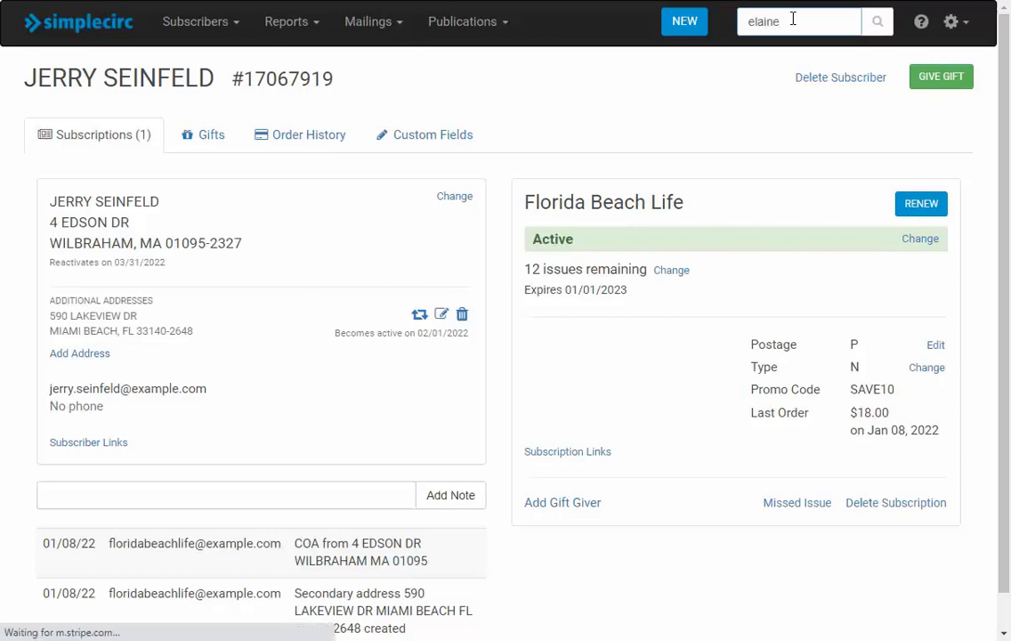
key(Return)
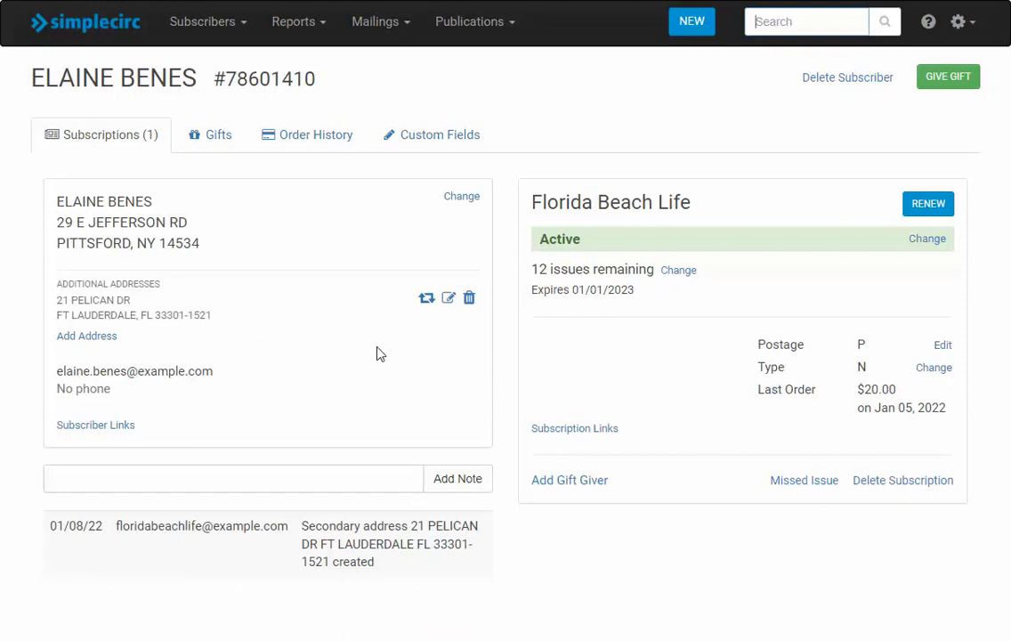
click(427, 299)
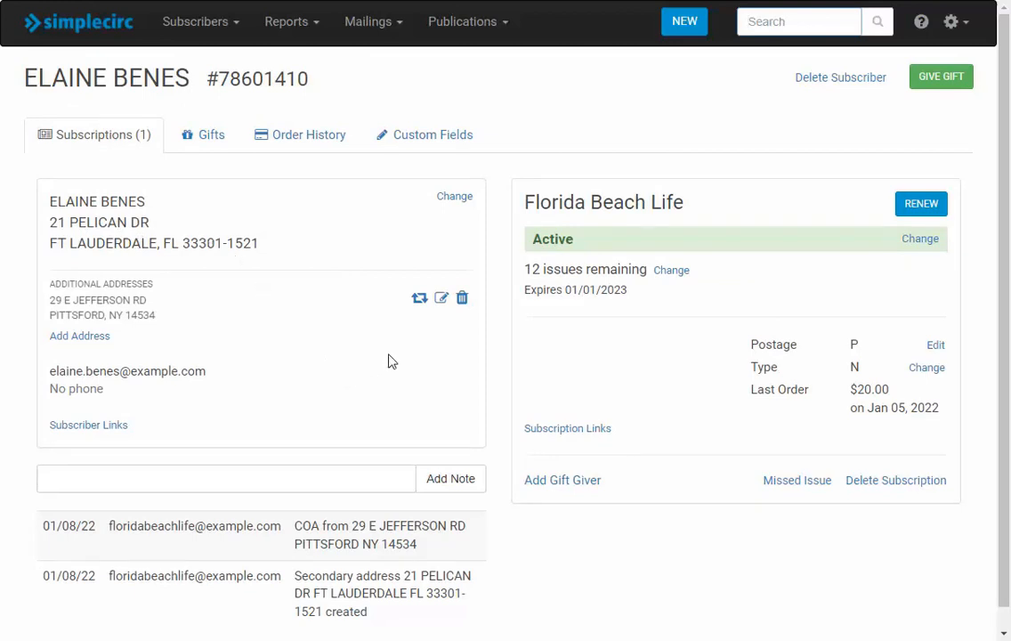
Give the New York additional address an Activate On date of 04/15/2022 and save it
click(442, 299)
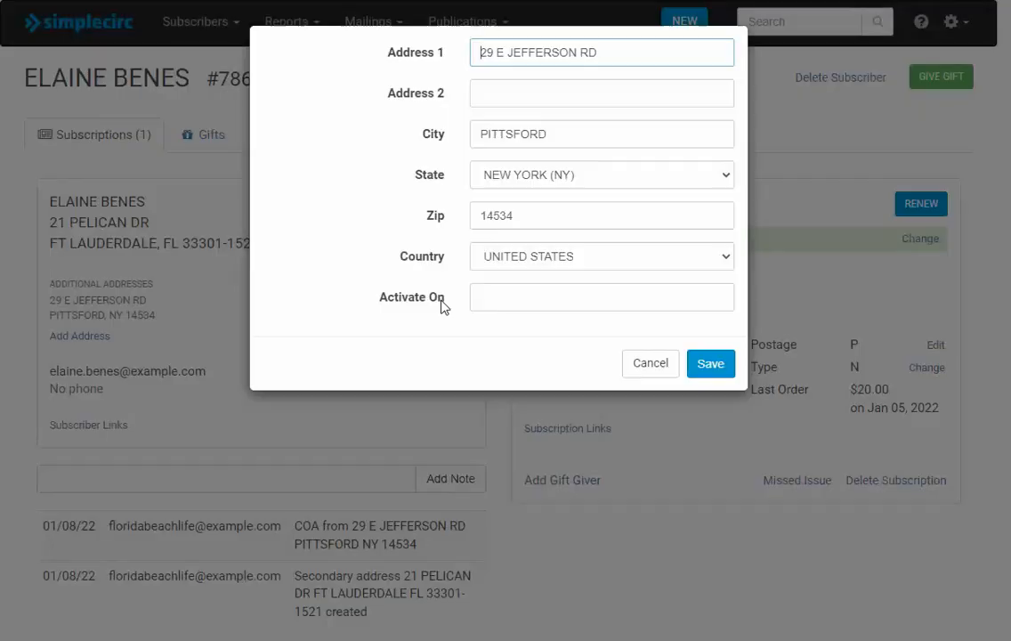
click(502, 297)
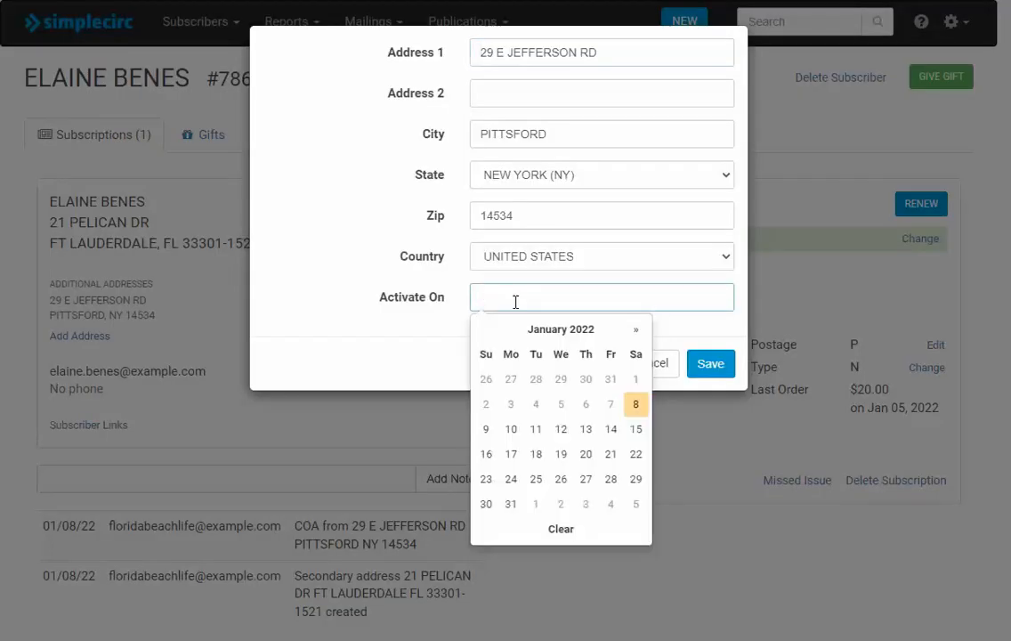
click(632, 333)
click(635, 334)
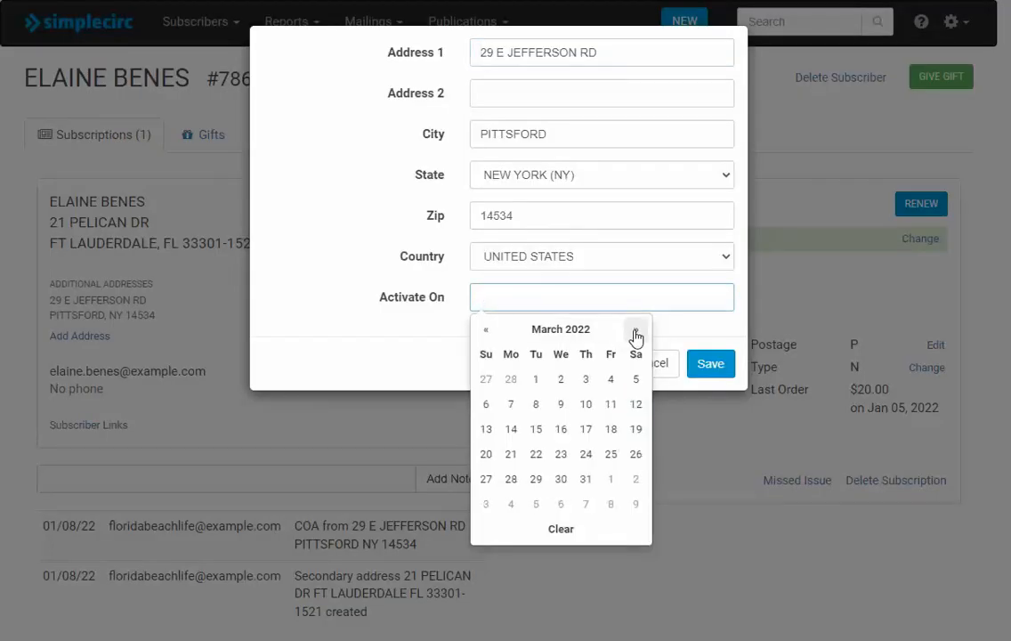
click(635, 334)
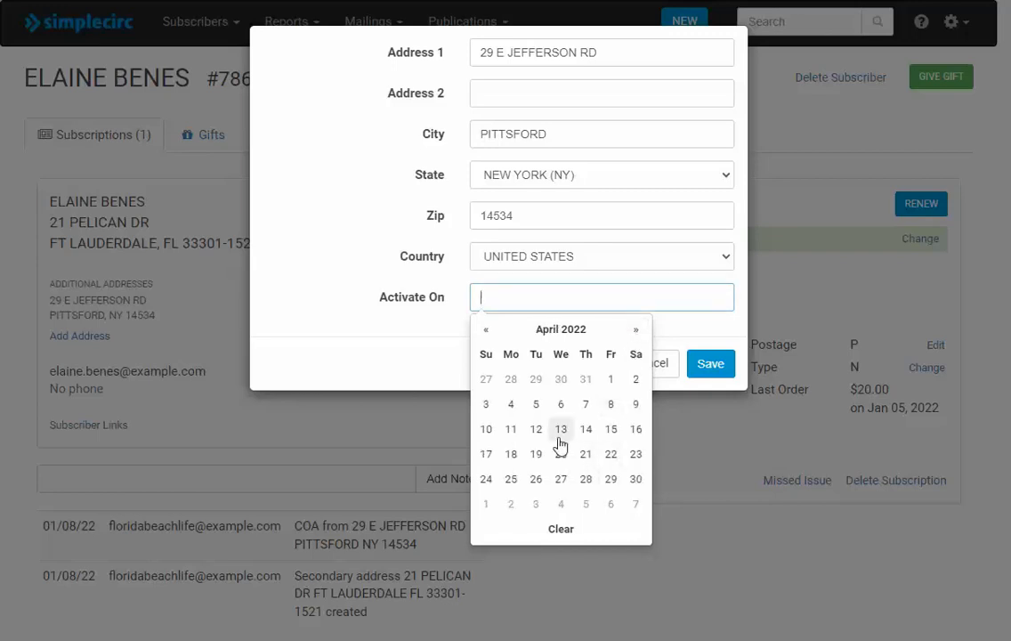
click(611, 430)
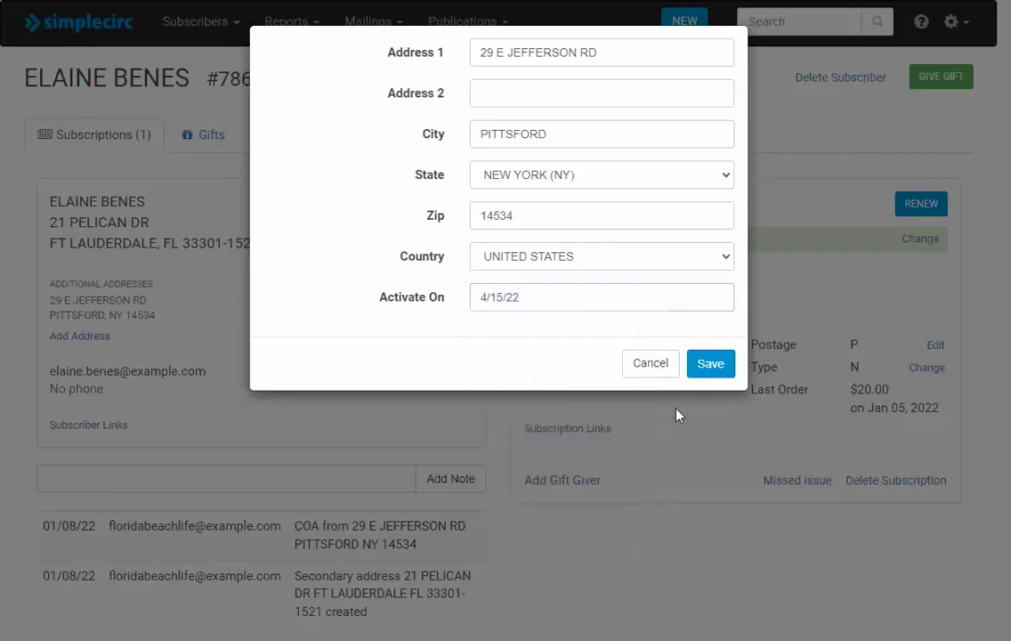
click(712, 365)
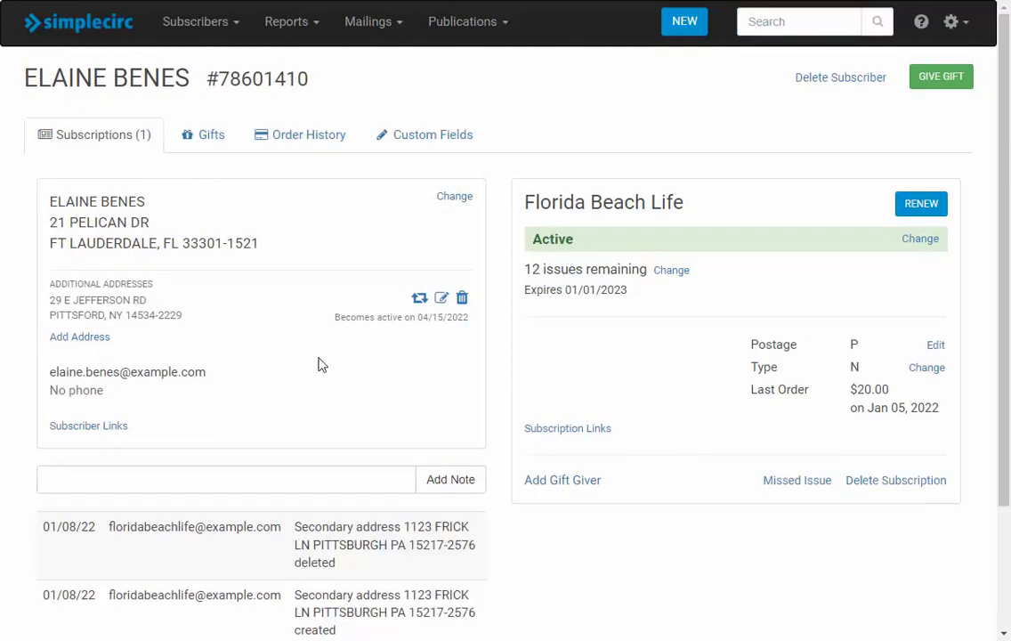
Add an additional street address in Pittsburgh, Pennsylvania 15217 and save it
click(87, 342)
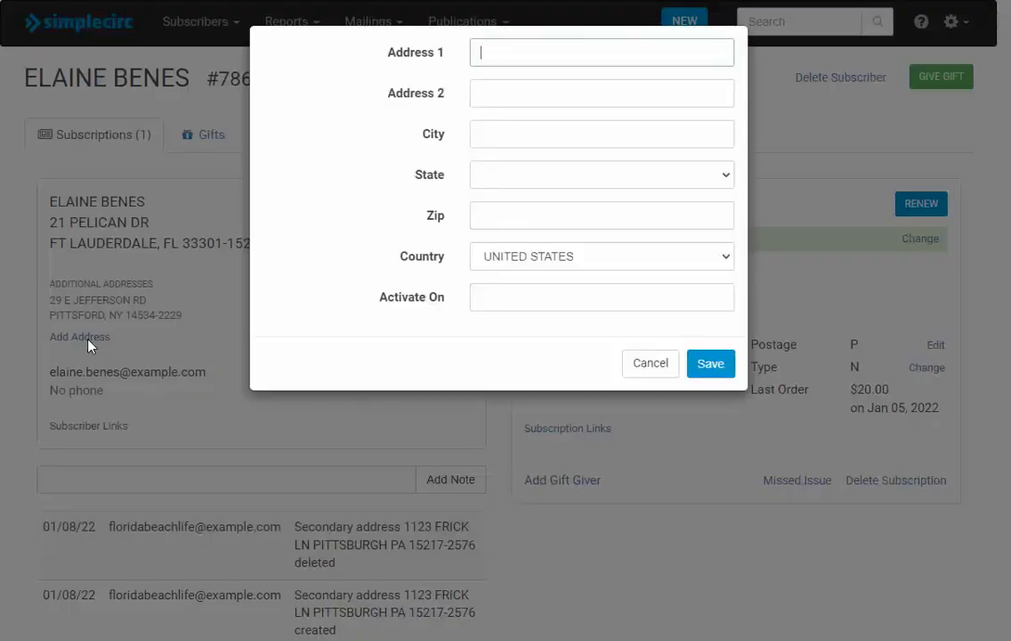
text(1123 frick ln)
key(Tab)
key(Tab)
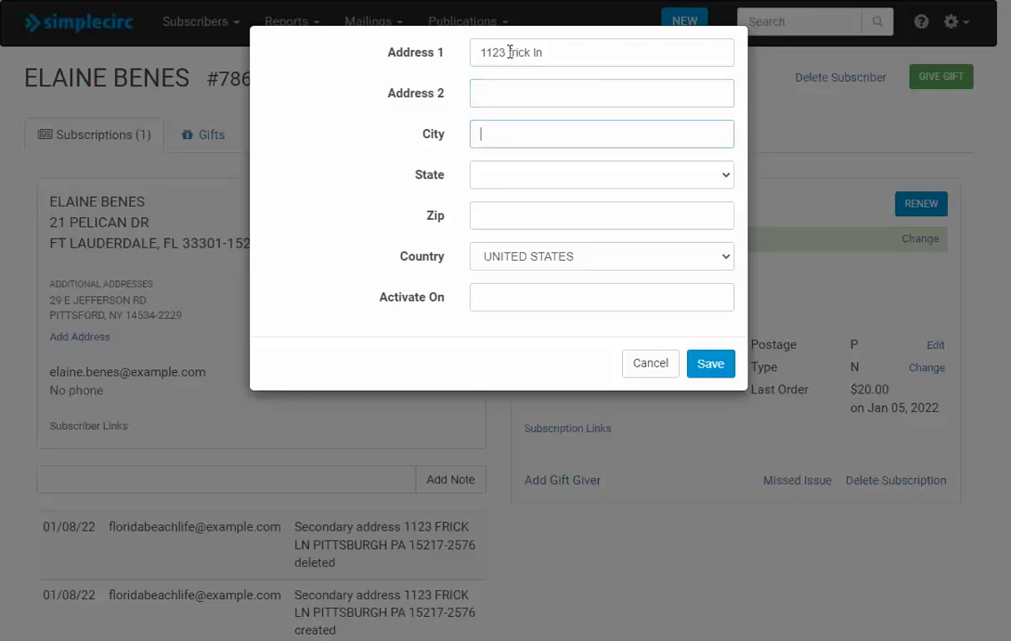
text(pittsburgh)
key(Tab)
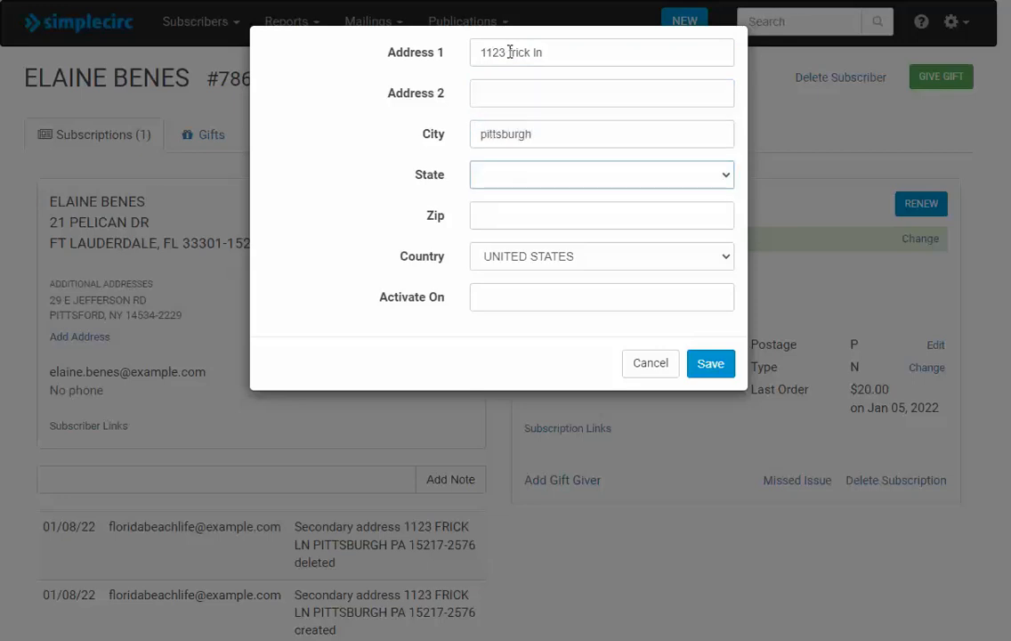
text(pe)
key(Tab)
text(15)
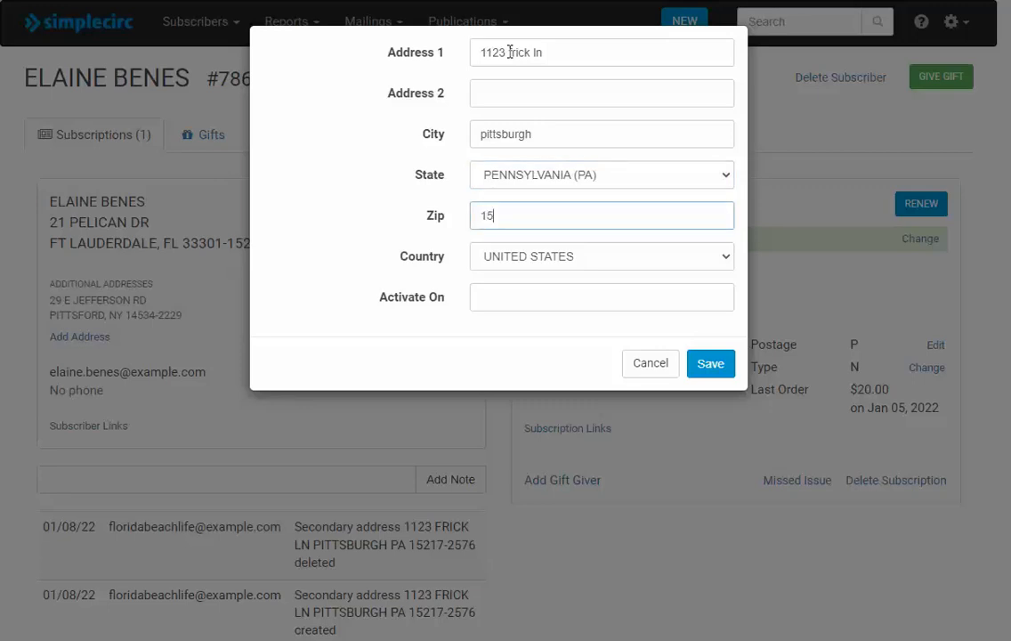
text(217)
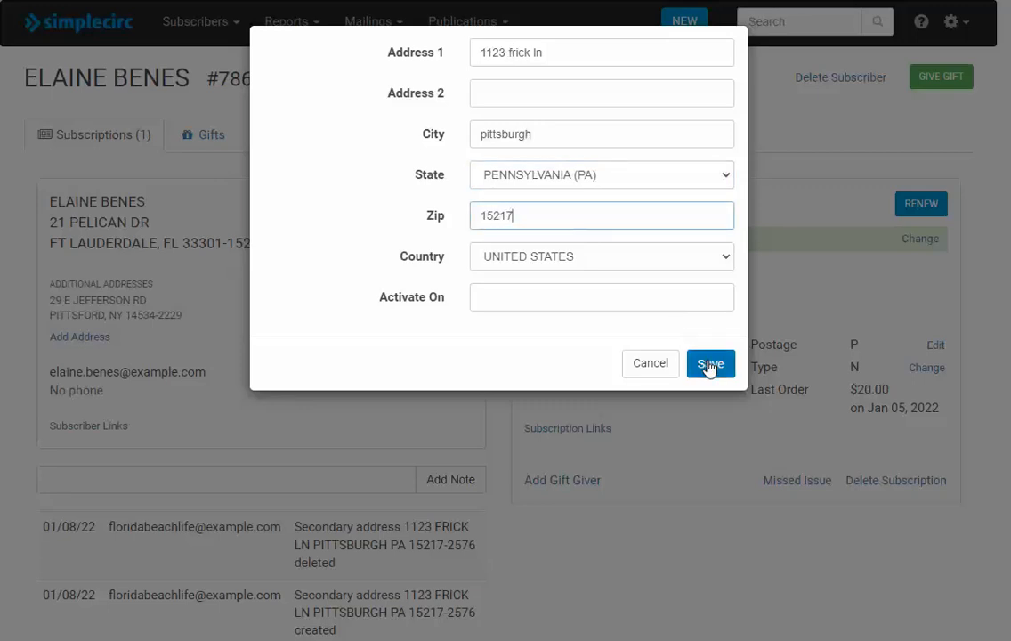
click(710, 365)
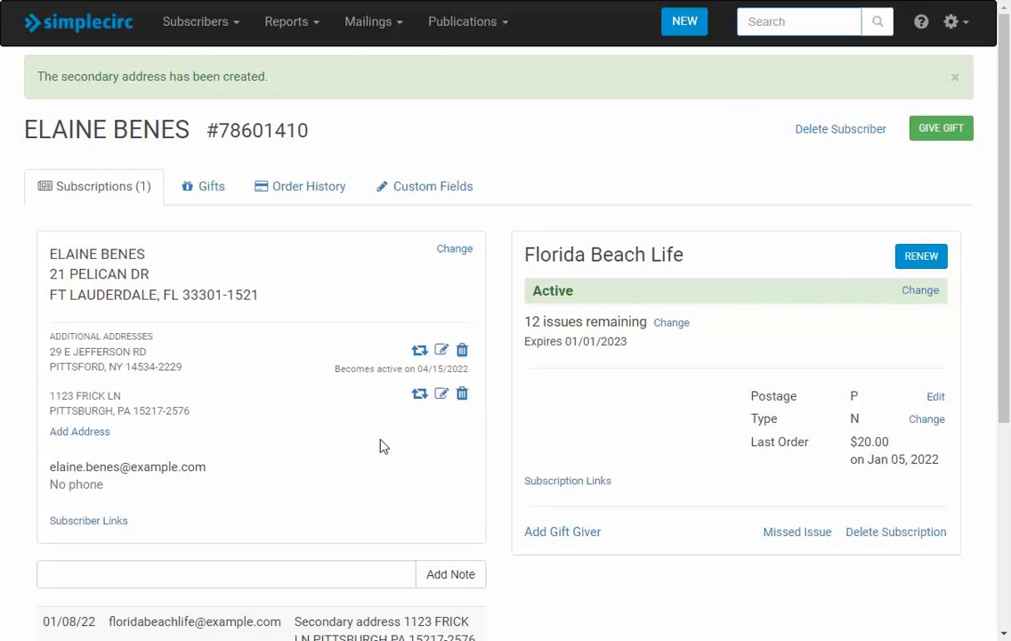
scroll(345, 403, down, 1)
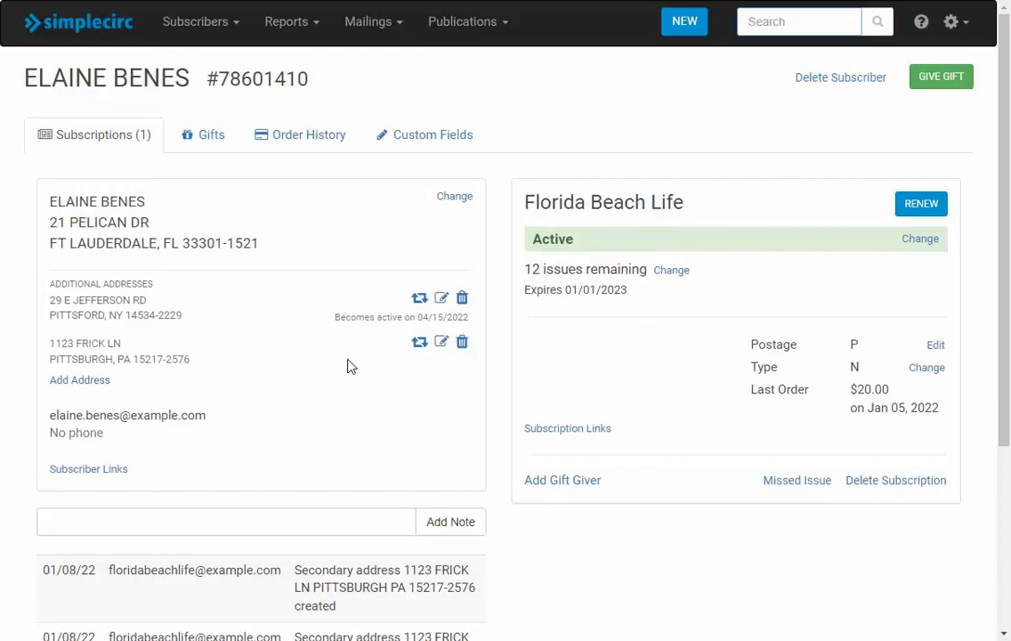
Cancel out of editing the Pittsburgh address, then delete it with its trash icon
click(443, 344)
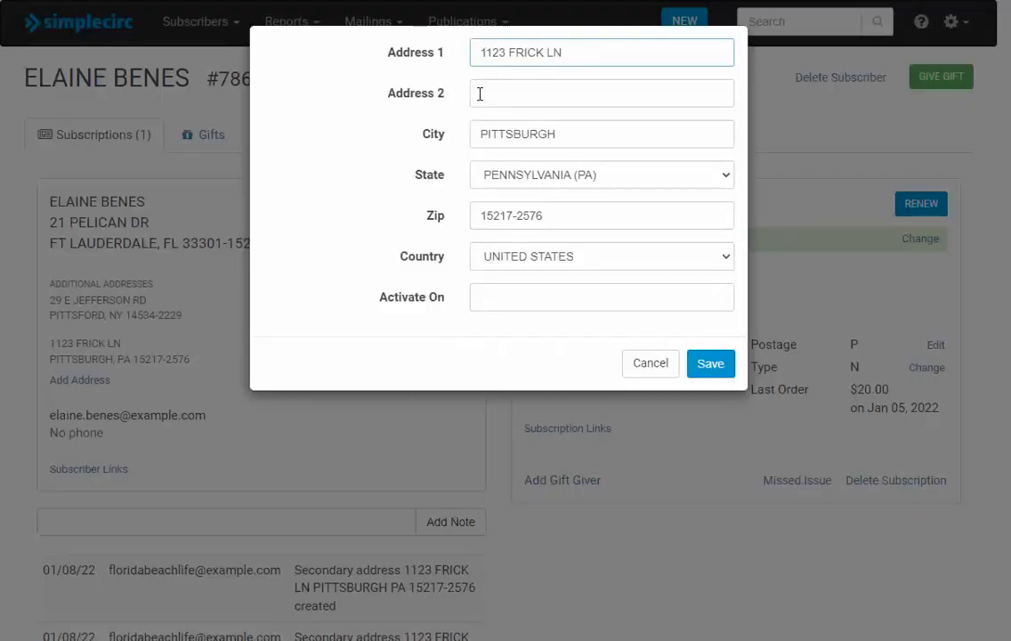
click(649, 372)
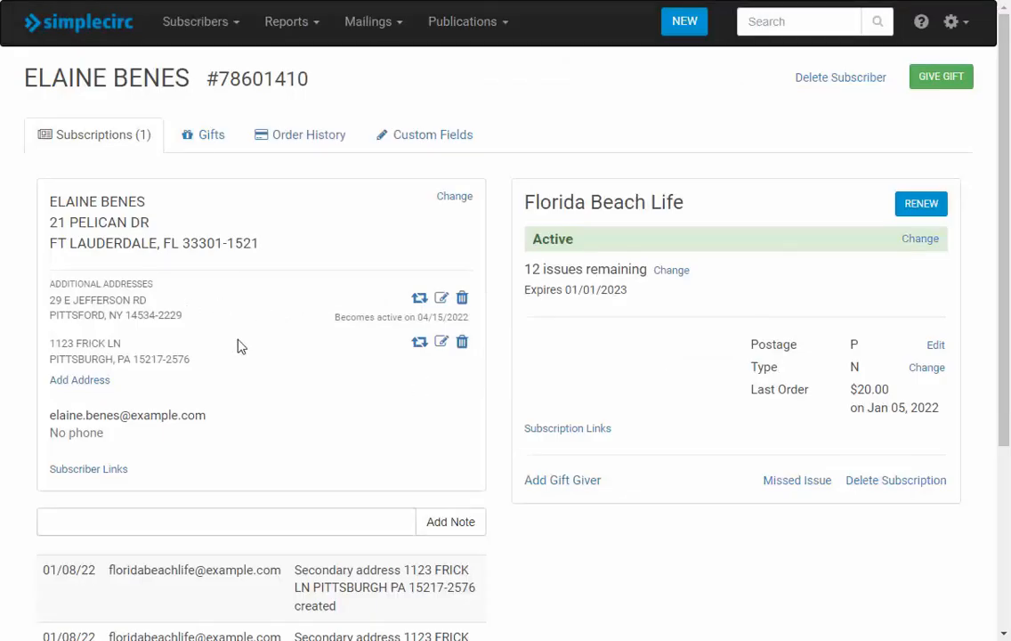
click(462, 346)
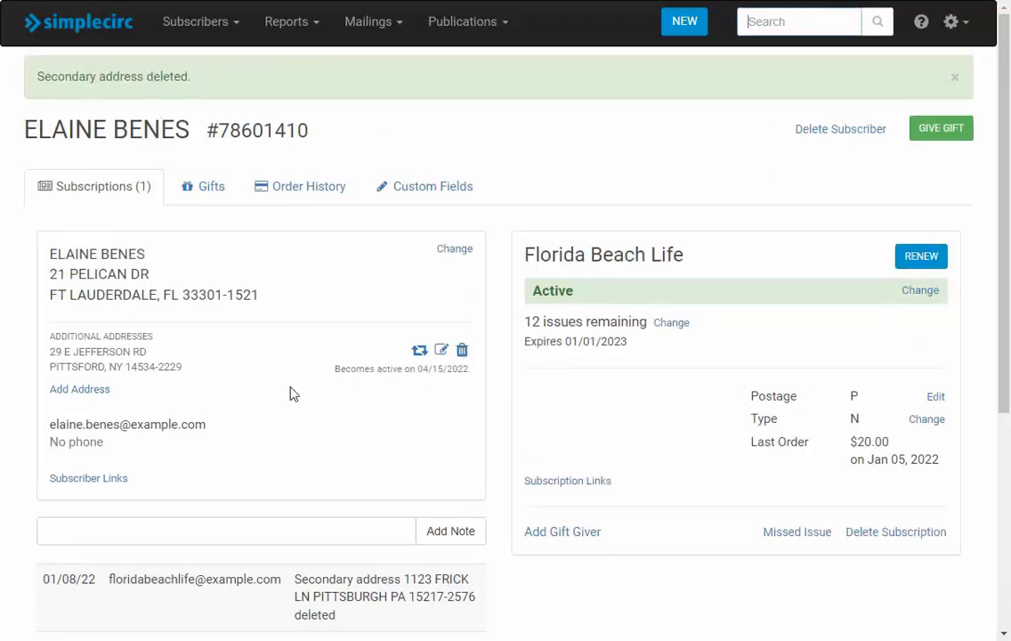